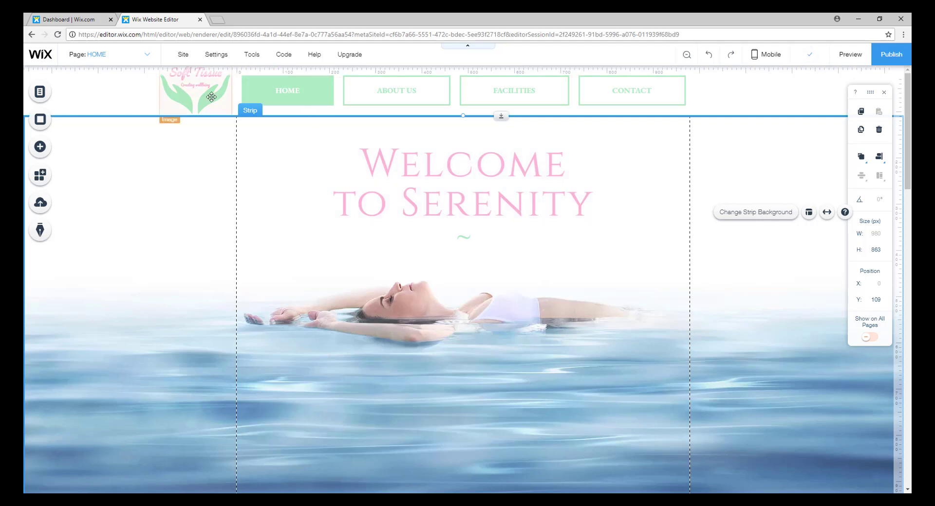
Look over the home page and browse fonts for the WELCOME heading, leaving it unchanged.
scroll(243, 292, down, 4)
scroll(259, 385, down, 4)
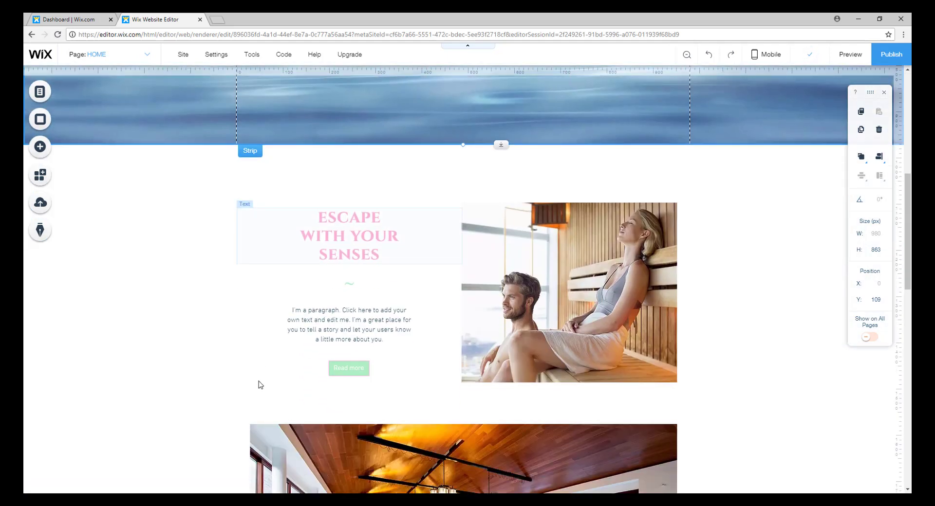
scroll(362, 307, up, 5)
scroll(359, 308, up, 3)
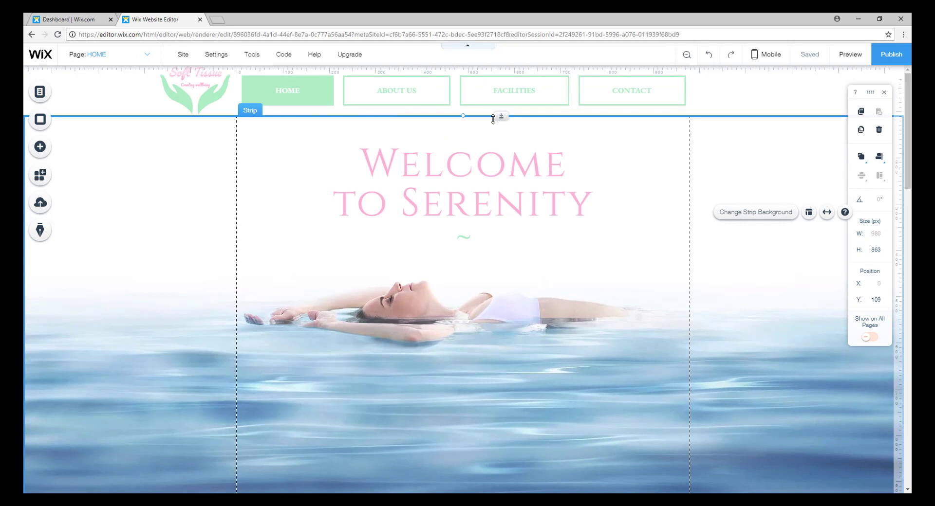
scroll(387, 306, down, 1)
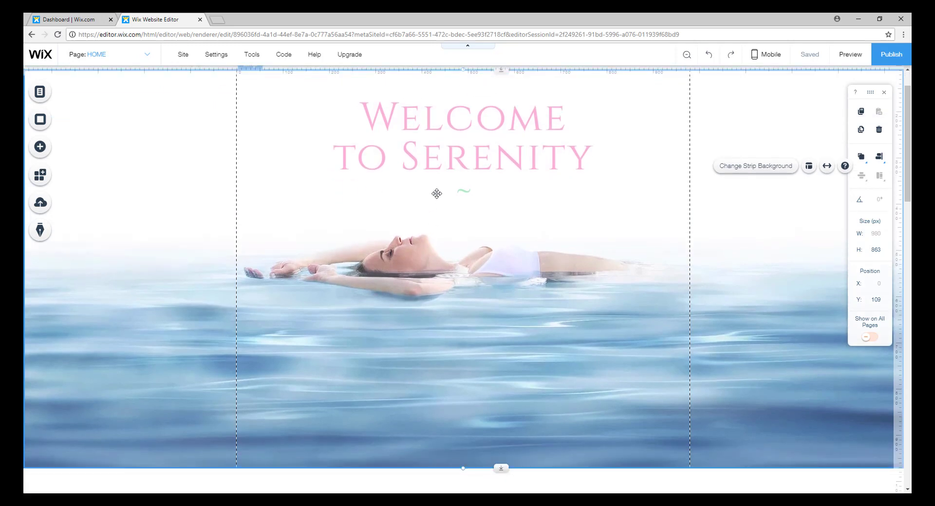
scroll(436, 194, up, 1)
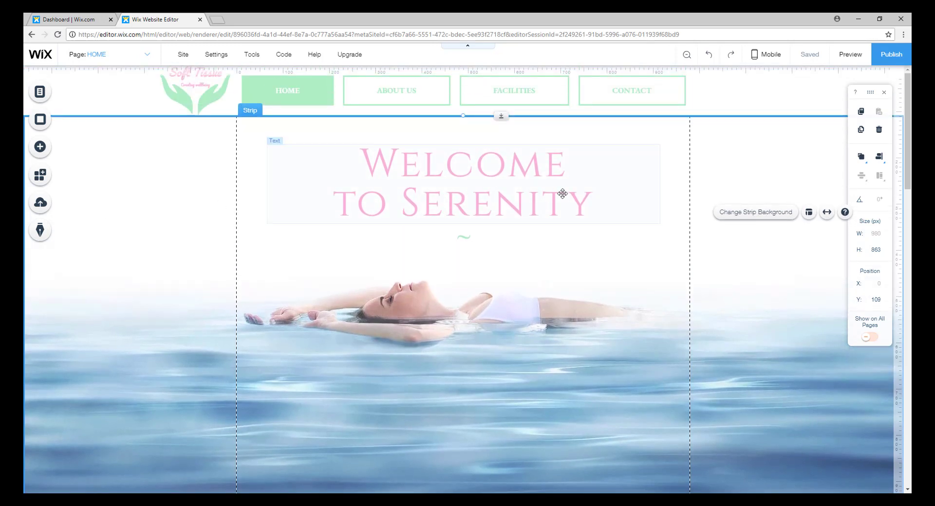
double_click(521, 172)
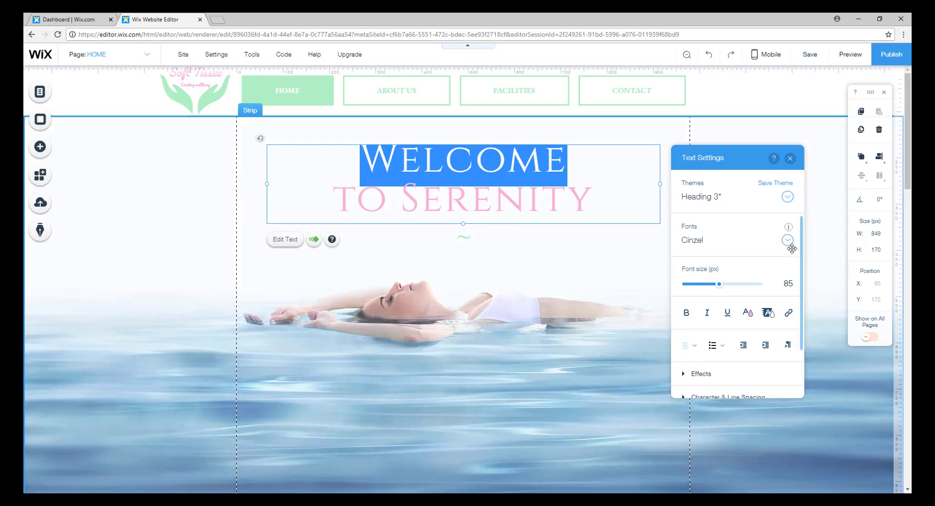
click(787, 240)
scroll(779, 272, up, 10)
scroll(764, 268, up, 5)
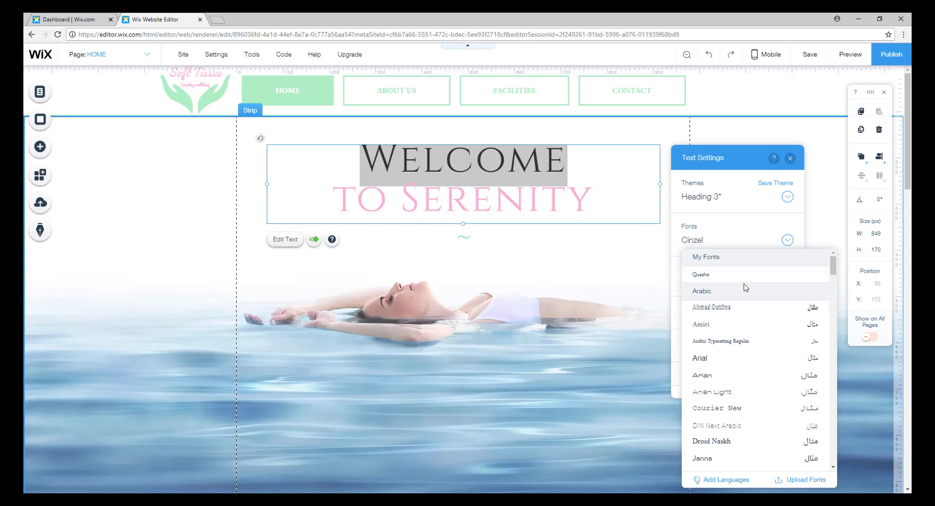
click(790, 160)
click(768, 165)
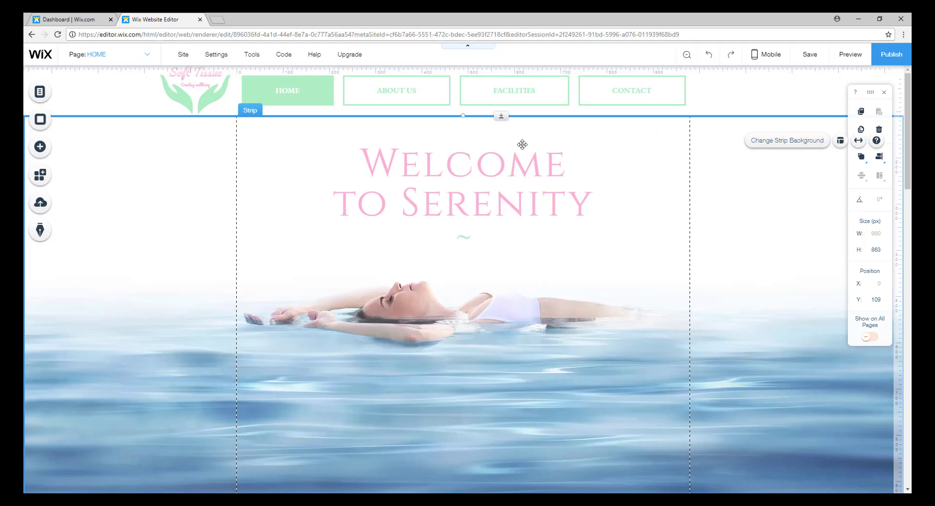
Install the Wix Bookings app from the Add panel.
scroll(678, 215, down, 4)
scroll(678, 216, down, 3)
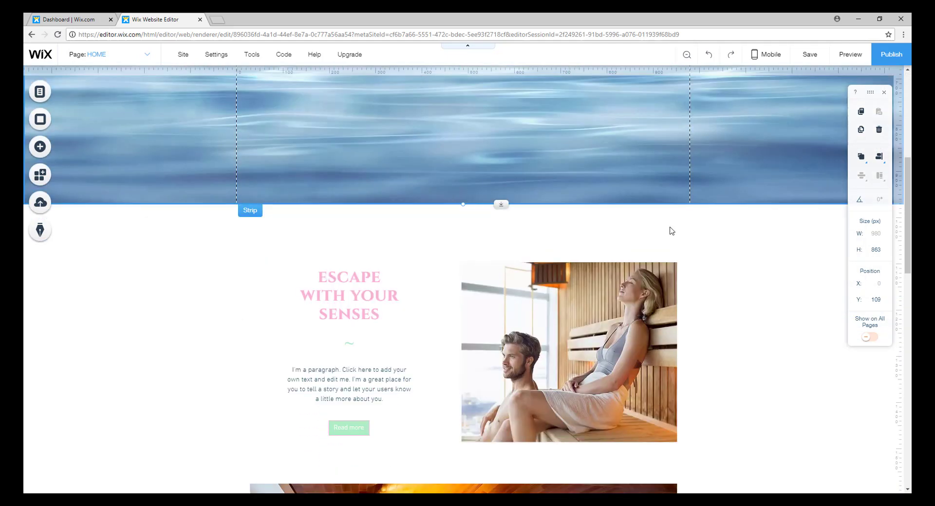
scroll(669, 229, down, 2)
scroll(420, 302, up, 3)
scroll(443, 261, up, 6)
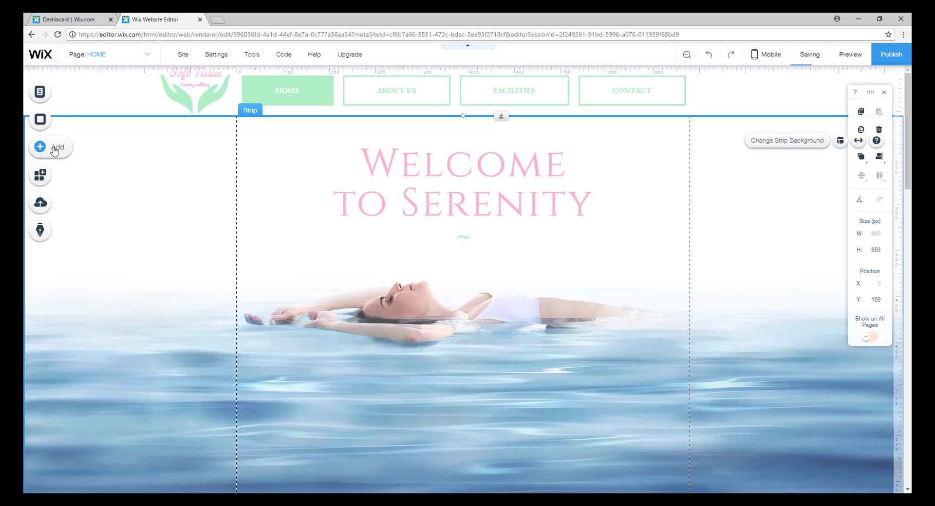
click(55, 151)
mouse_move(74, 241)
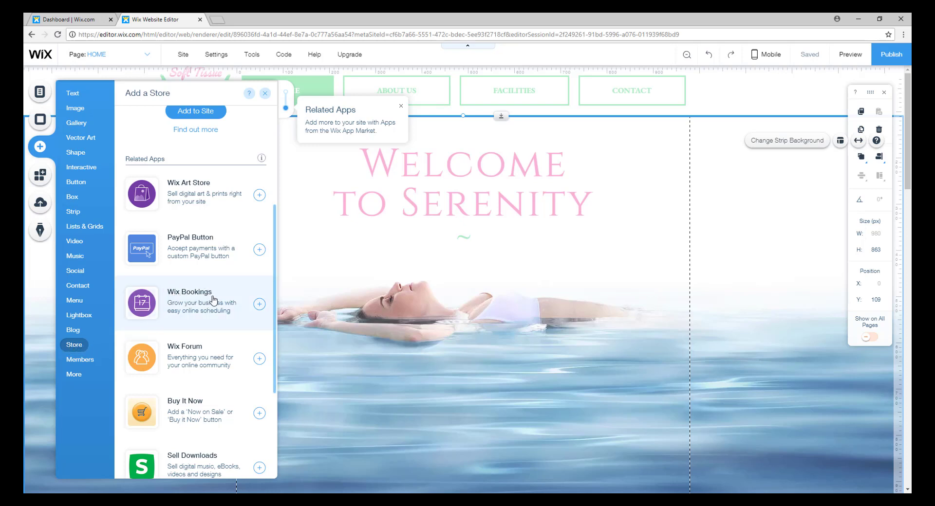
click(260, 305)
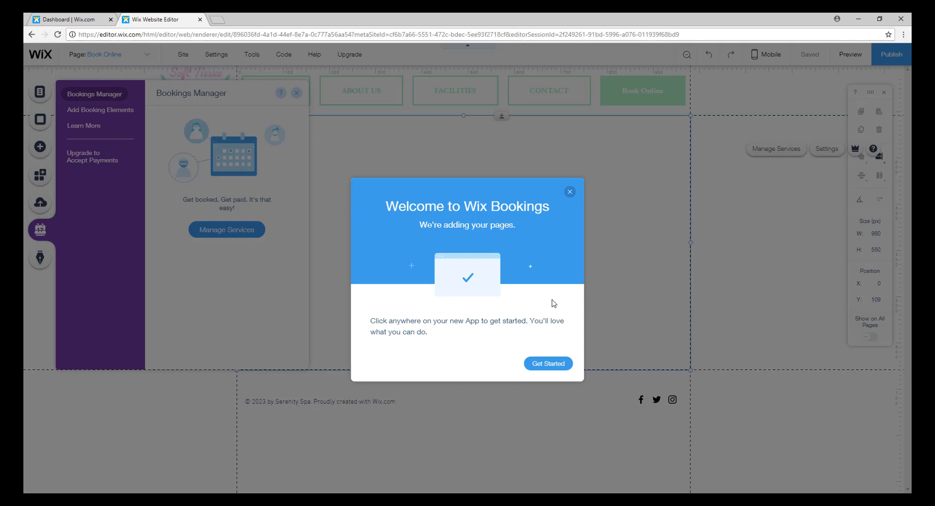
Dismiss the bookings welcome dialog and glance at the page background design options.
click(548, 364)
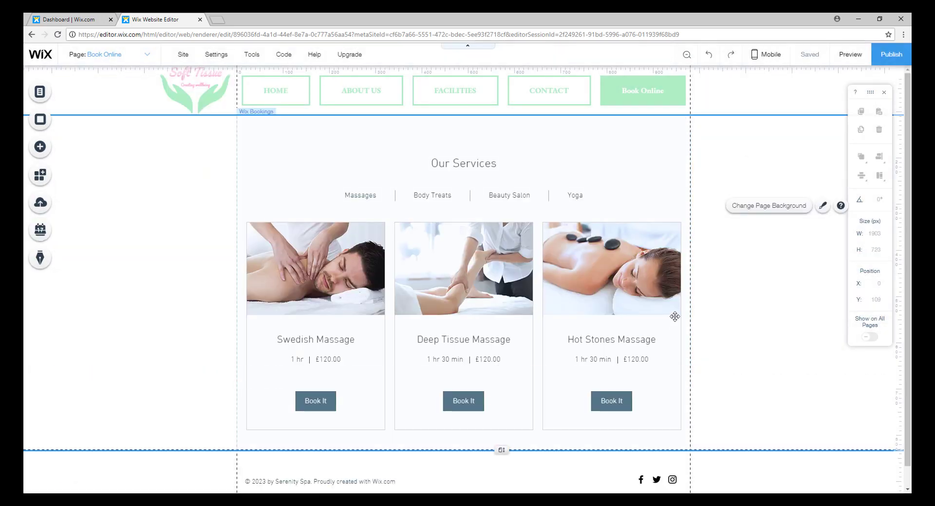
scroll(708, 250, down, 1)
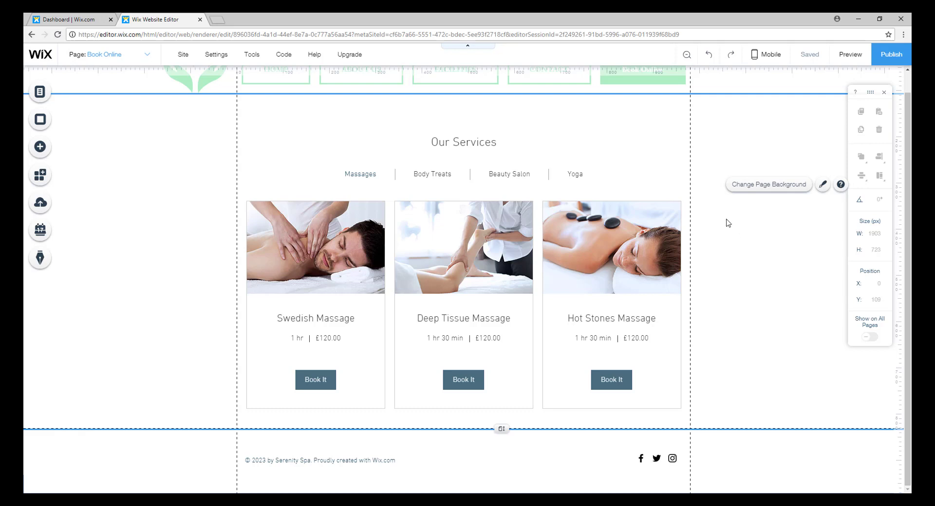
click(822, 184)
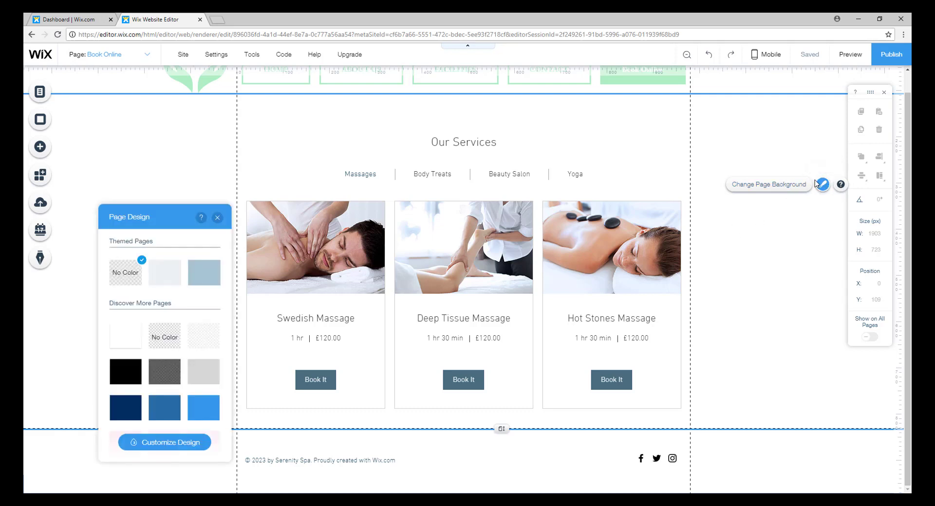
click(823, 185)
Inspect the services widget and page strip, staying on the Book Online page.
click(657, 238)
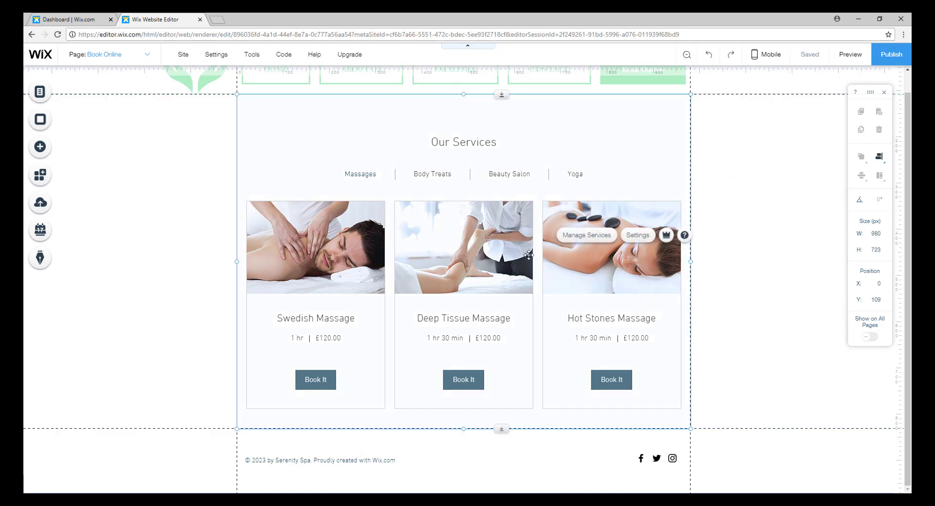
click(712, 289)
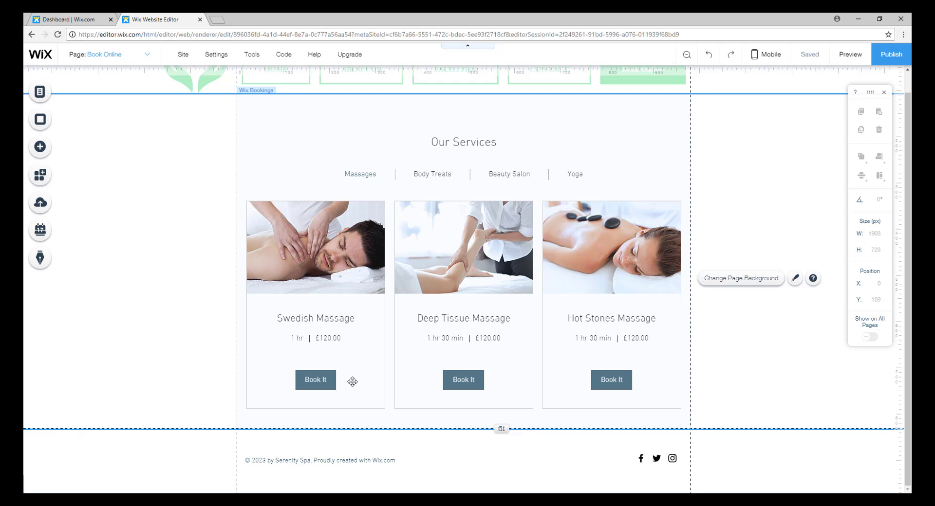
scroll(329, 268, up, 1)
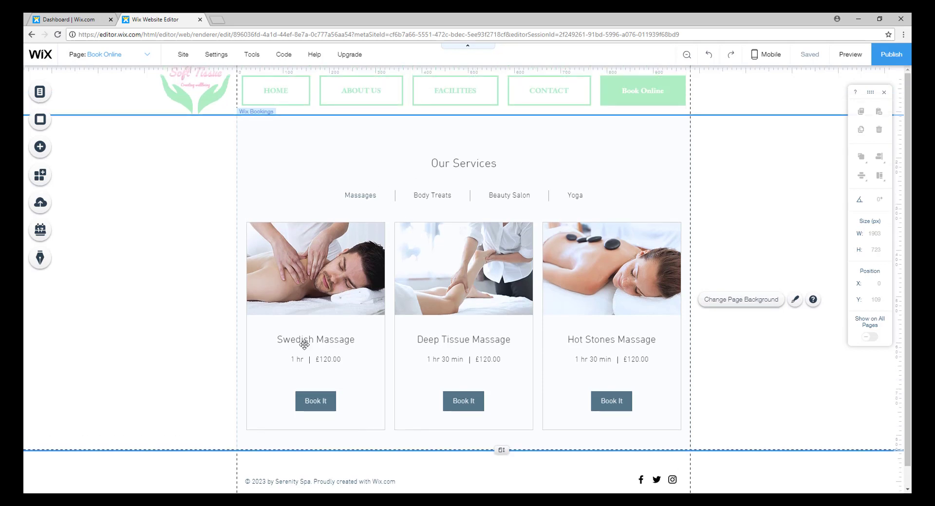
scroll(534, 289, down, 1)
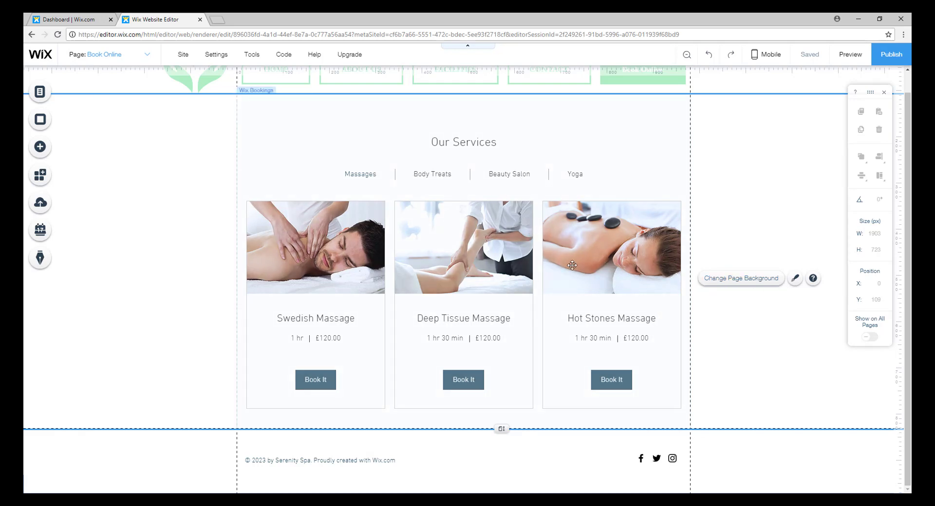
click(626, 268)
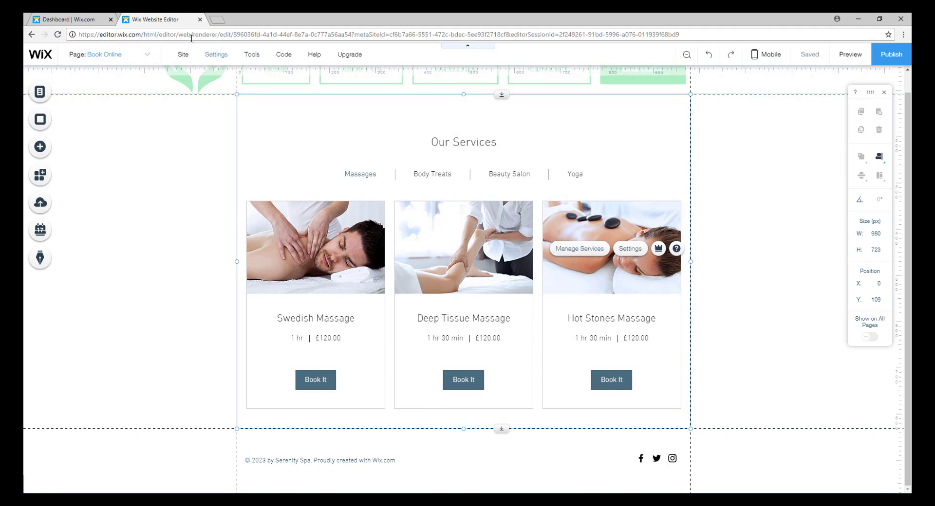
click(136, 60)
click(98, 142)
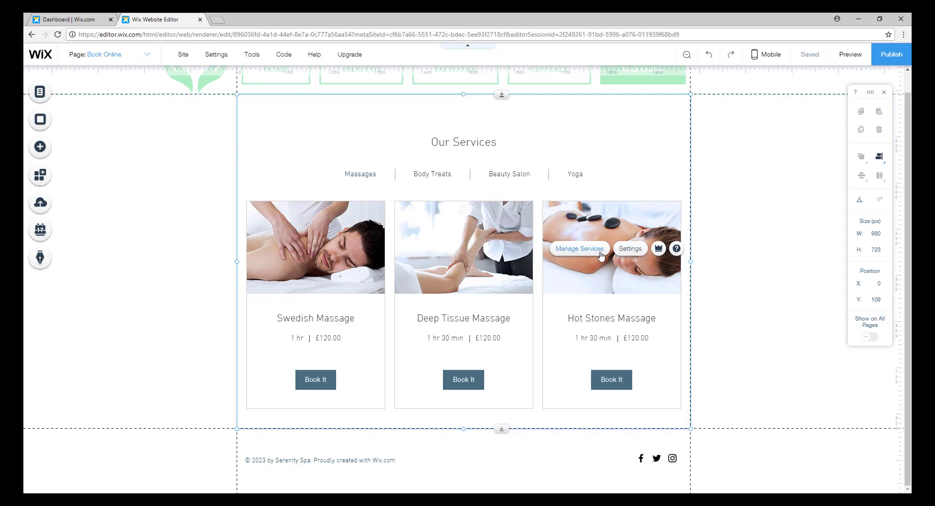
scroll(588, 250, up, 2)
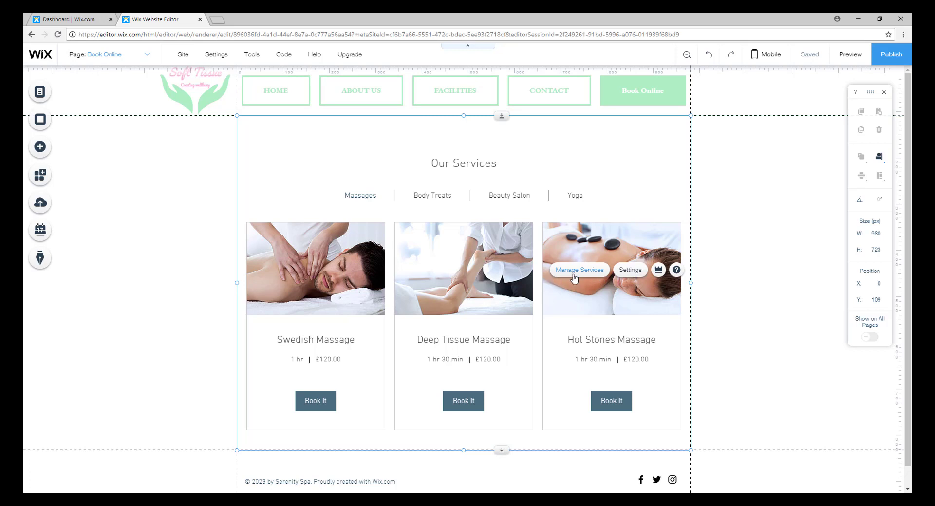
Try the services widget's strip, grid and large image-row layouts.
click(635, 273)
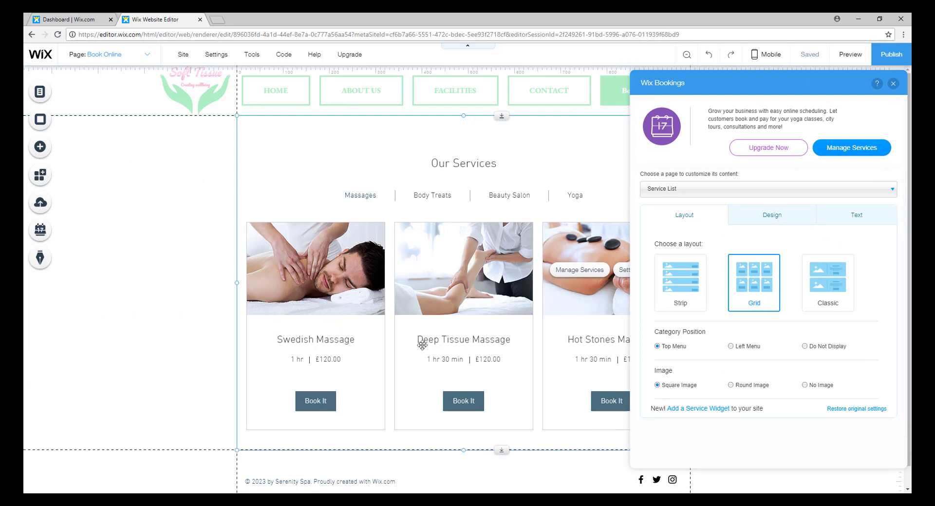
mouse_move(767, 293)
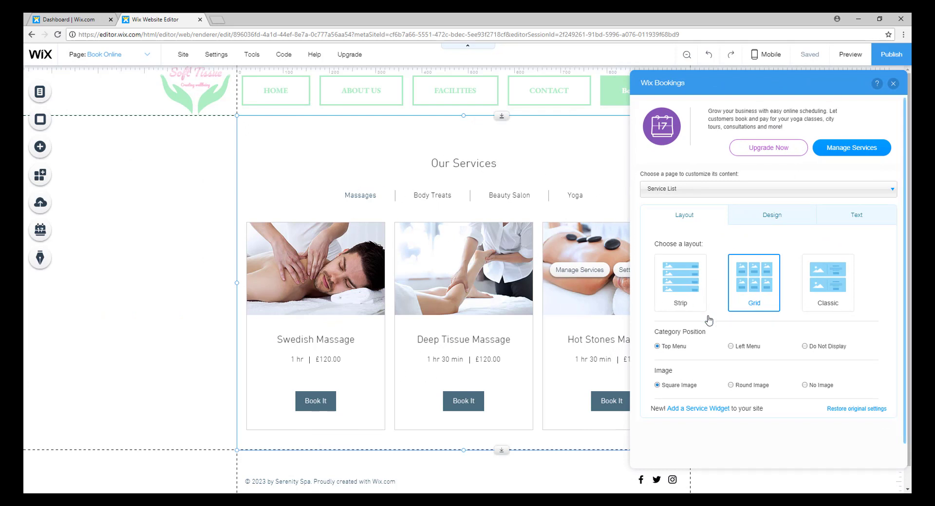
click(676, 290)
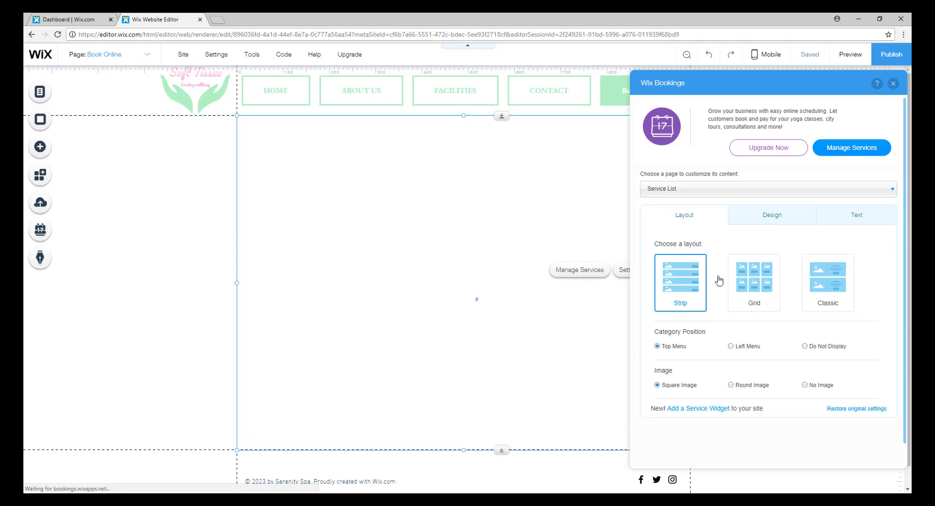
scroll(383, 416, down, 1)
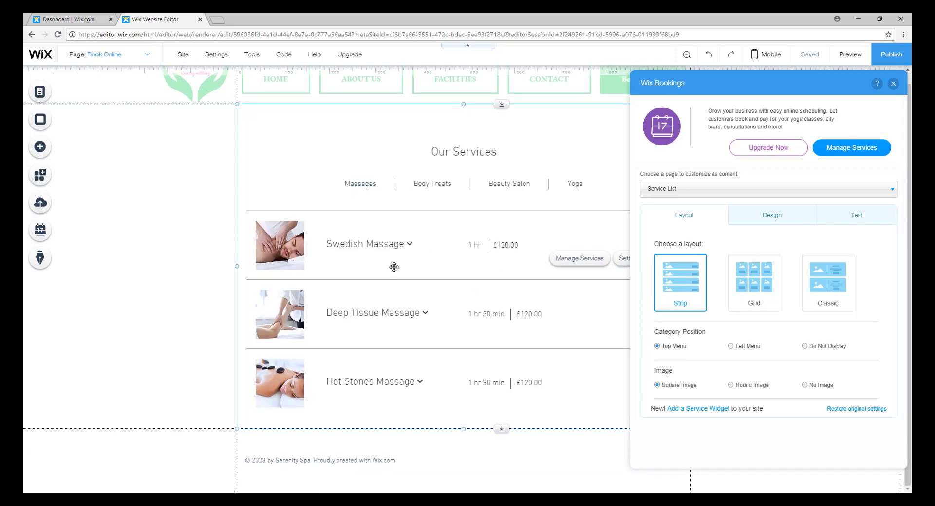
drag(764, 84, 524, 491)
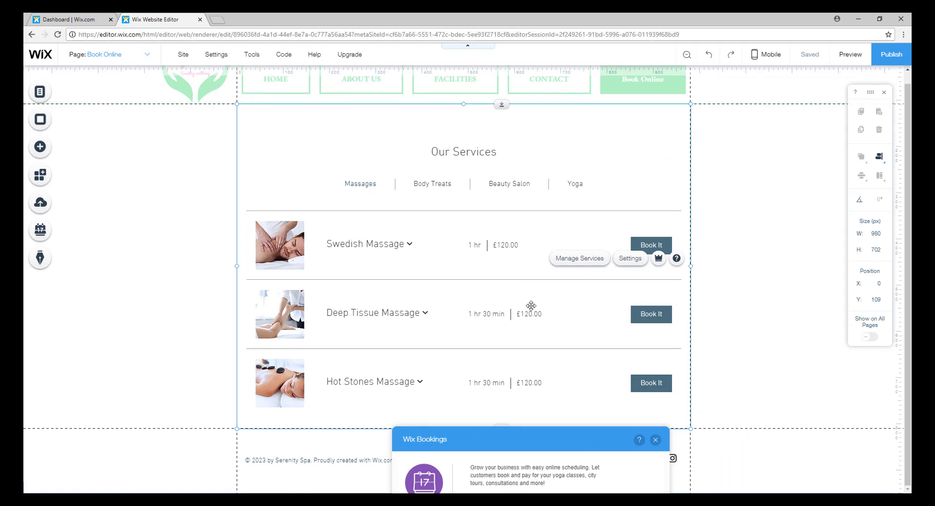
click(488, 440)
click(551, 343)
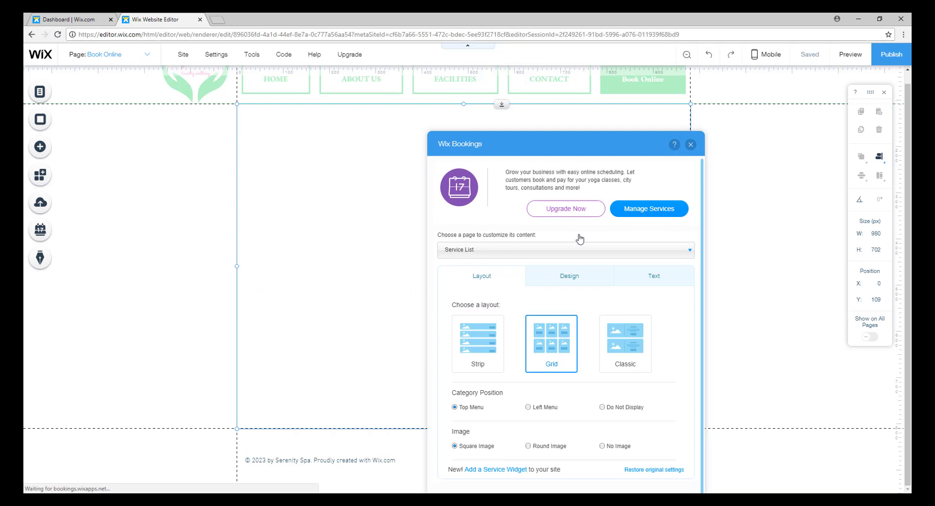
mouse_move(580, 144)
mouse_down()
mouse_move(591, 428)
mouse_move(473, 223)
mouse_move(789, 405)
mouse_move(544, 136)
mouse_up()
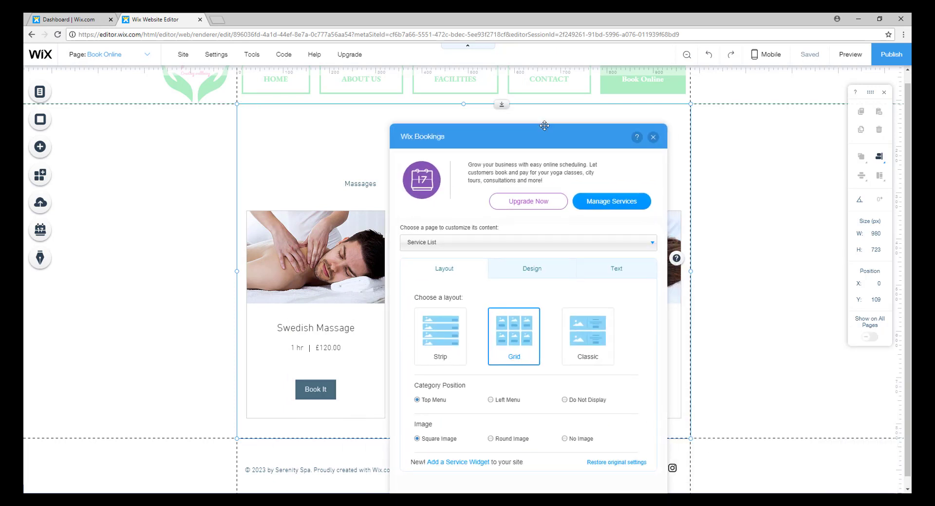
click(583, 332)
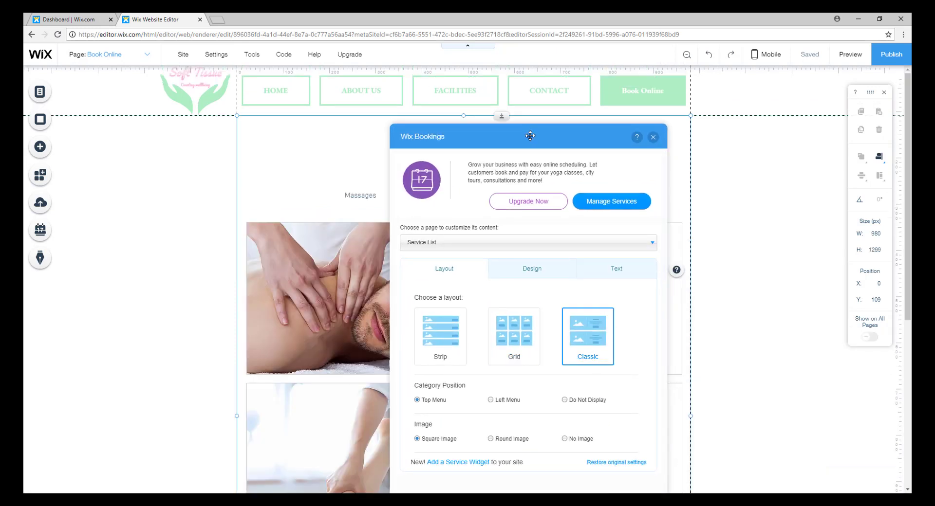
mouse_move(530, 136)
mouse_down()
mouse_move(536, 296)
mouse_move(795, 339)
mouse_move(843, 455)
mouse_up()
Set the services layout to Grid, showing three massage cards side by side.
scroll(591, 293, down, 2)
scroll(514, 234, down, 3)
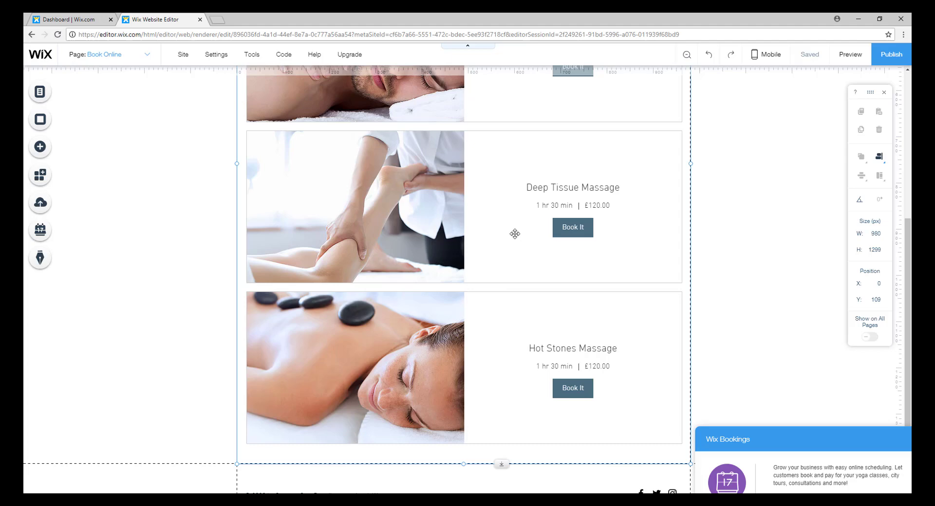
scroll(426, 224, up, 6)
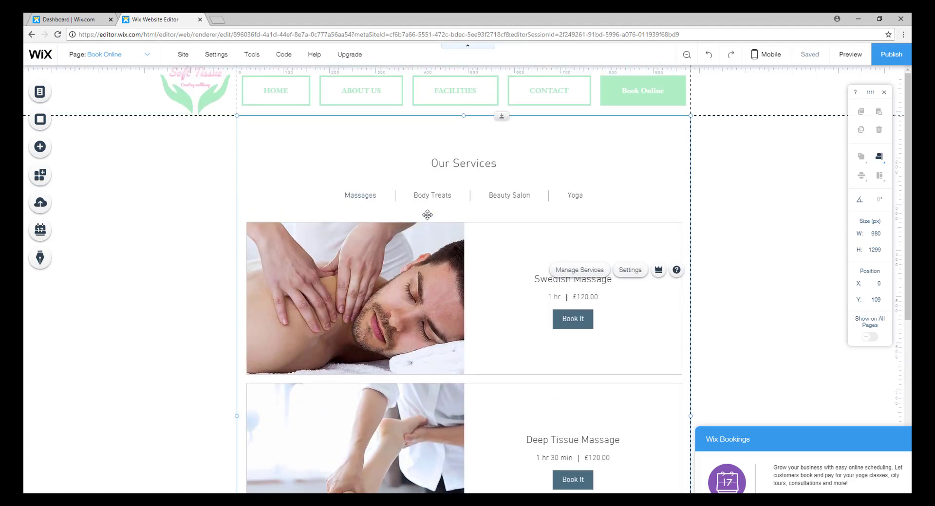
click(819, 440)
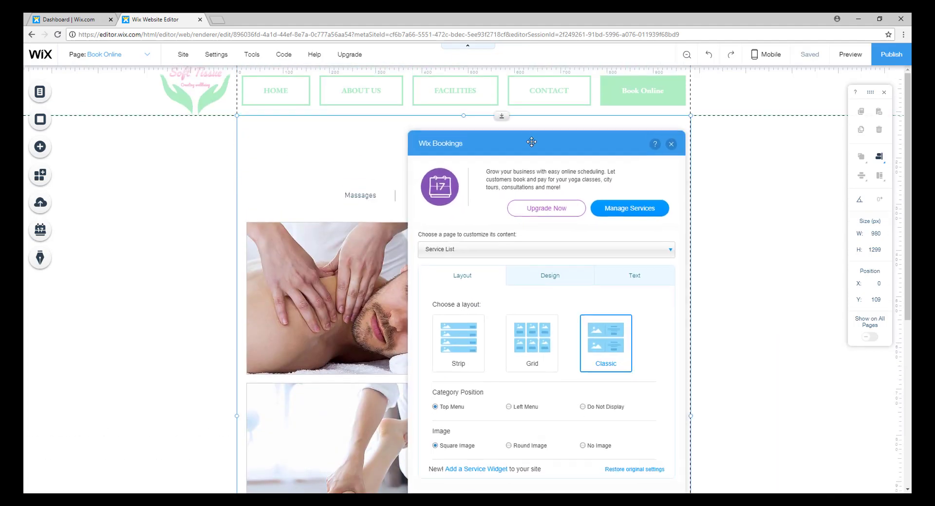
click(534, 321)
mouse_move(545, 117)
mouse_down()
mouse_move(799, 354)
mouse_move(770, 464)
mouse_up()
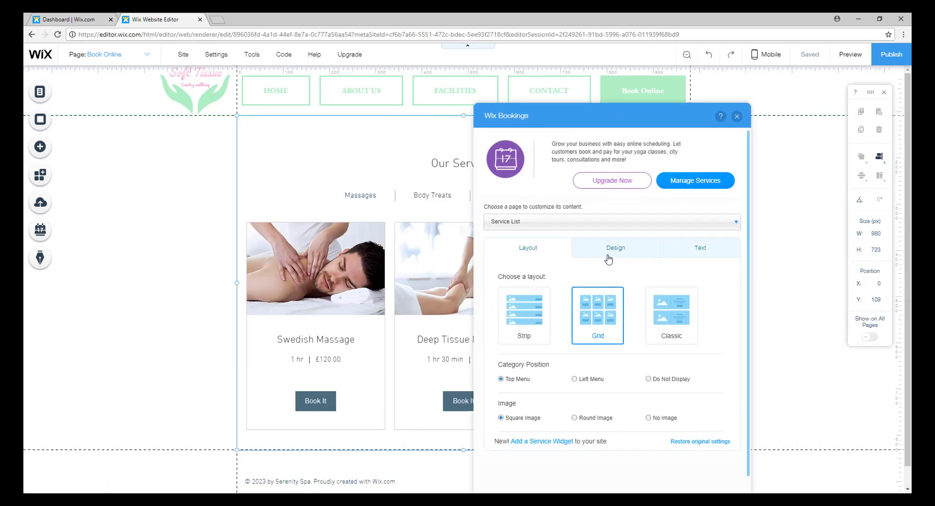
click(564, 228)
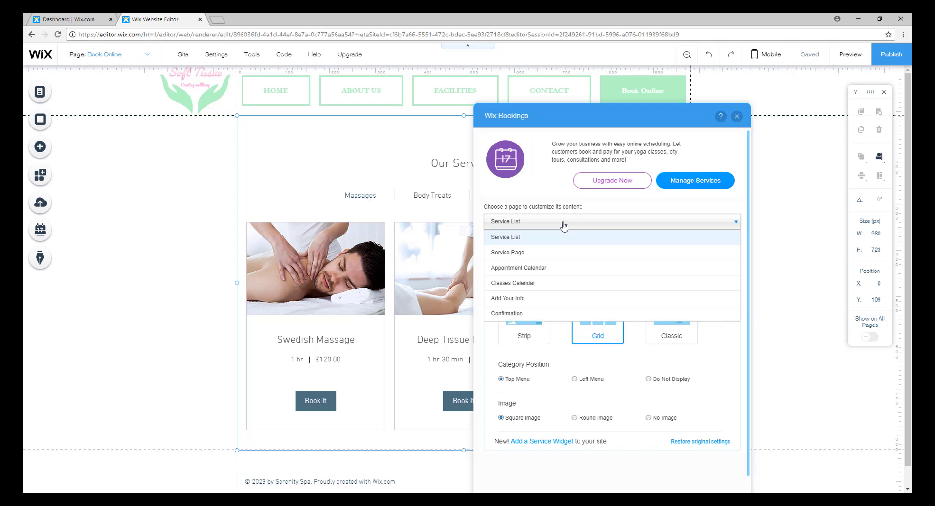
click(525, 253)
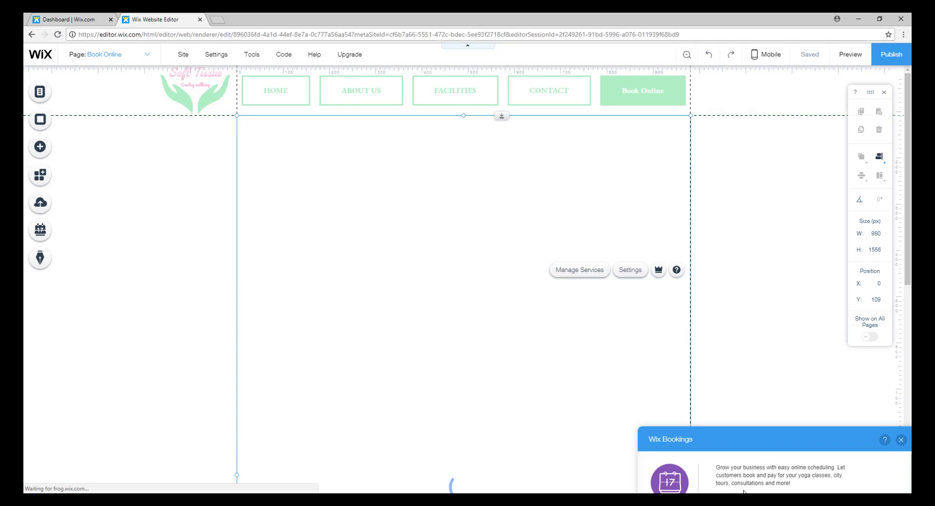
drag(744, 442, 657, 171)
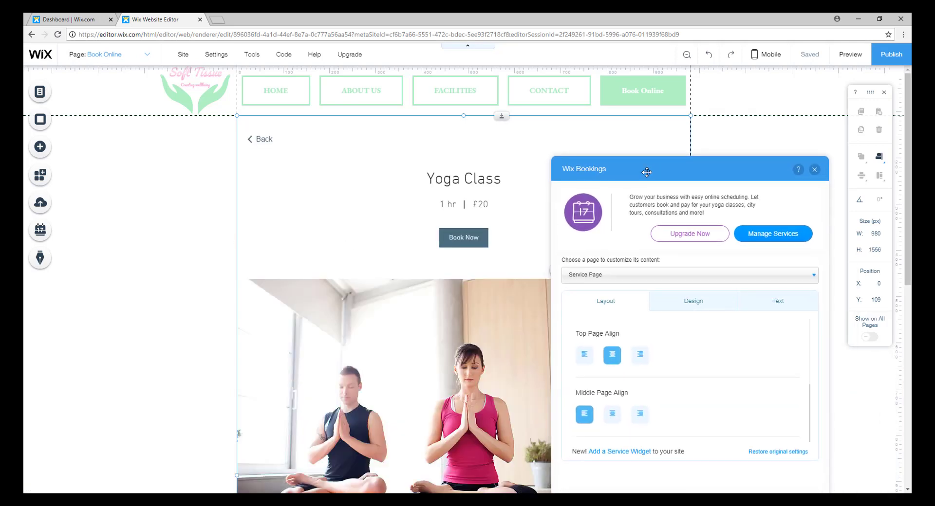
scroll(449, 267, down, 4)
scroll(448, 276, down, 4)
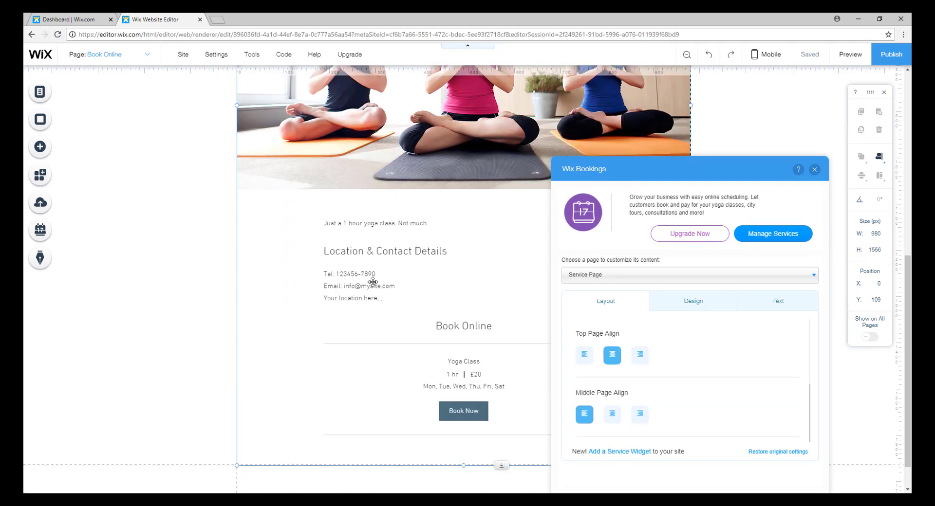
scroll(455, 231, up, 2)
scroll(463, 257, up, 3)
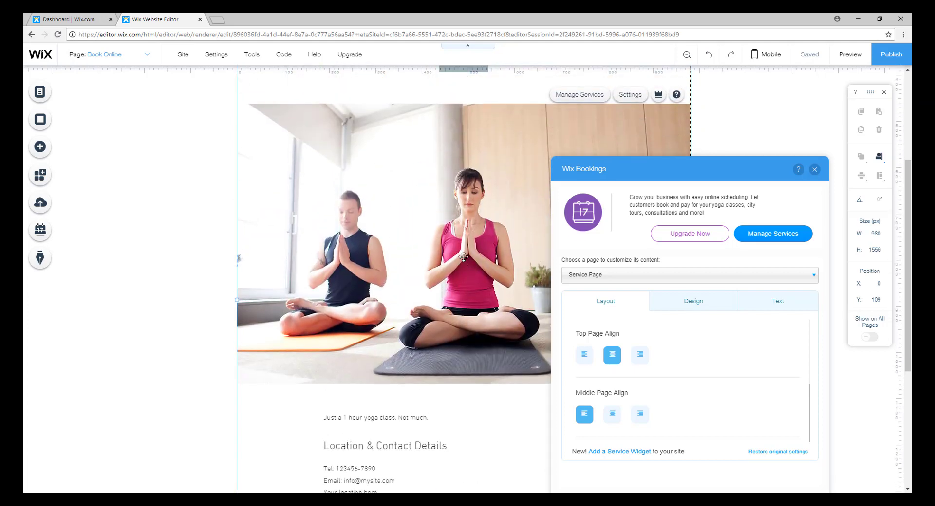
scroll(463, 257, up, 3)
click(649, 276)
click(606, 286)
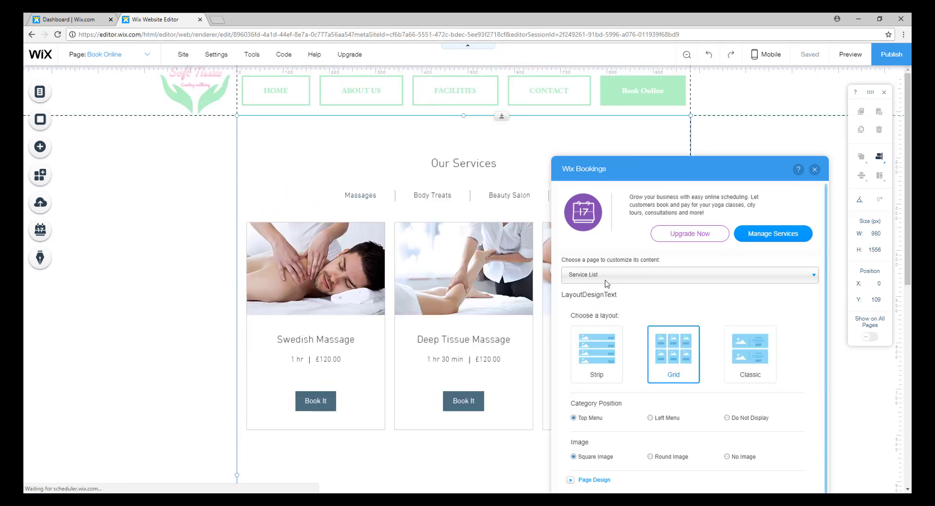
drag(637, 169, 695, 204)
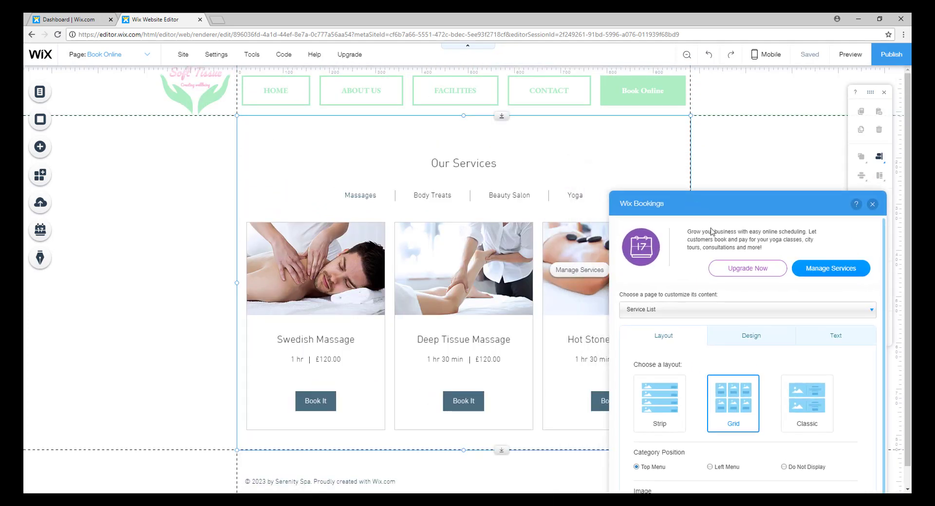
Pick a preset colour for the category text in the widget's Design settings.
click(750, 335)
click(724, 265)
click(724, 288)
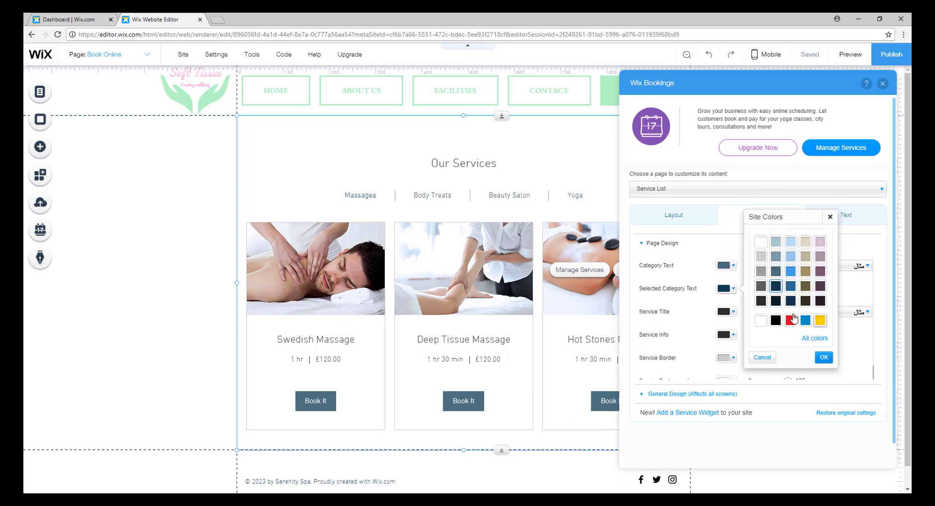
click(762, 357)
Apply the green brand hex code to the category names.
click(724, 265)
click(794, 312)
key(alt+Tab)
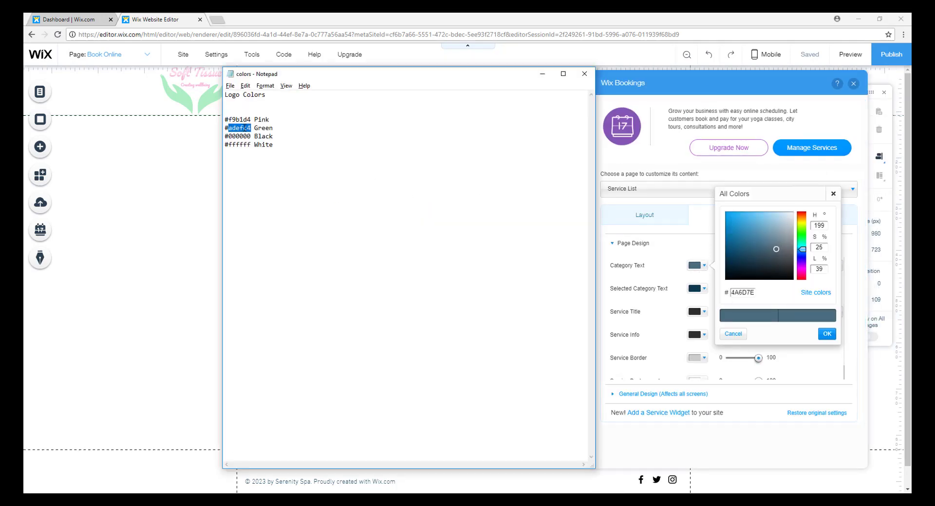
key(alt+Tab)
text(ADEFC4)
click(826, 334)
click(697, 288)
key(alt+Tab)
click(826, 357)
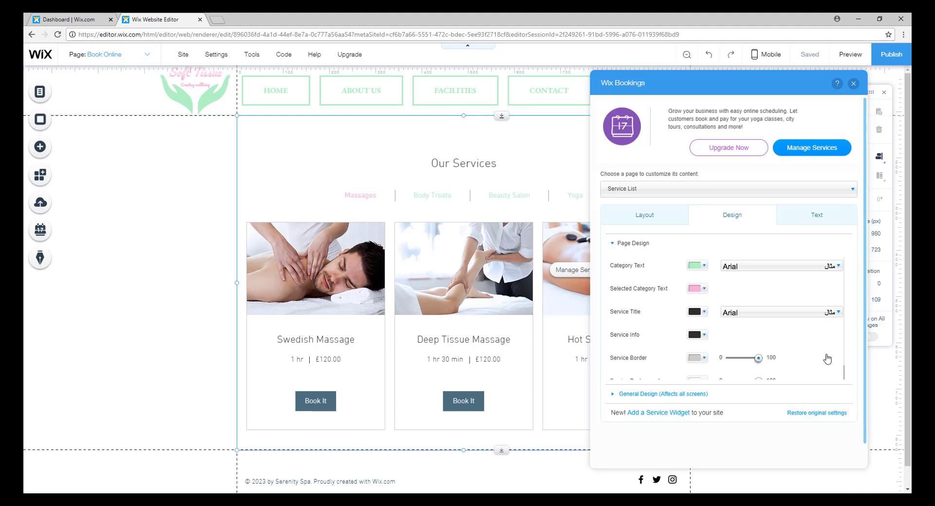
click(803, 267)
scroll(799, 307, down, 3)
Give the service titles the pink brand colour and EB Garamond font.
click(799, 311)
click(697, 312)
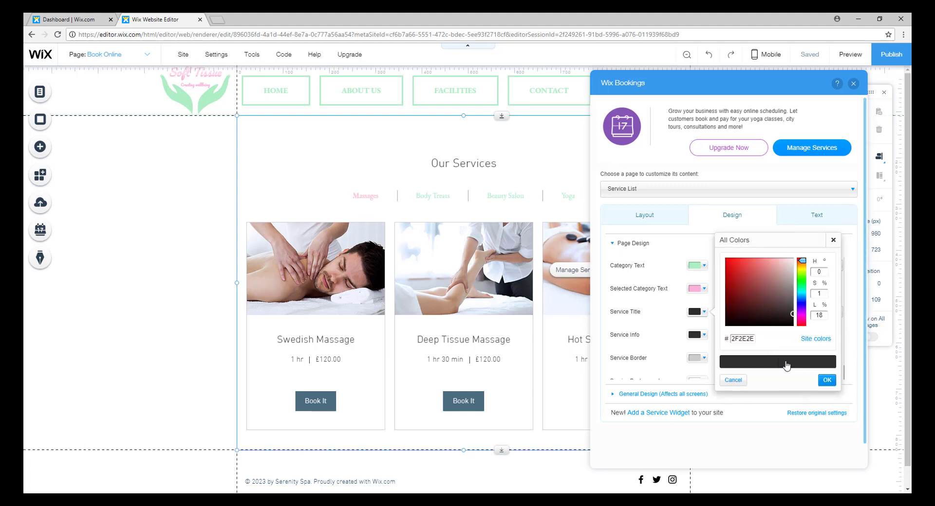
text(F9B0D3)
click(827, 380)
click(779, 297)
click(750, 346)
scroll(749, 322, down, 1)
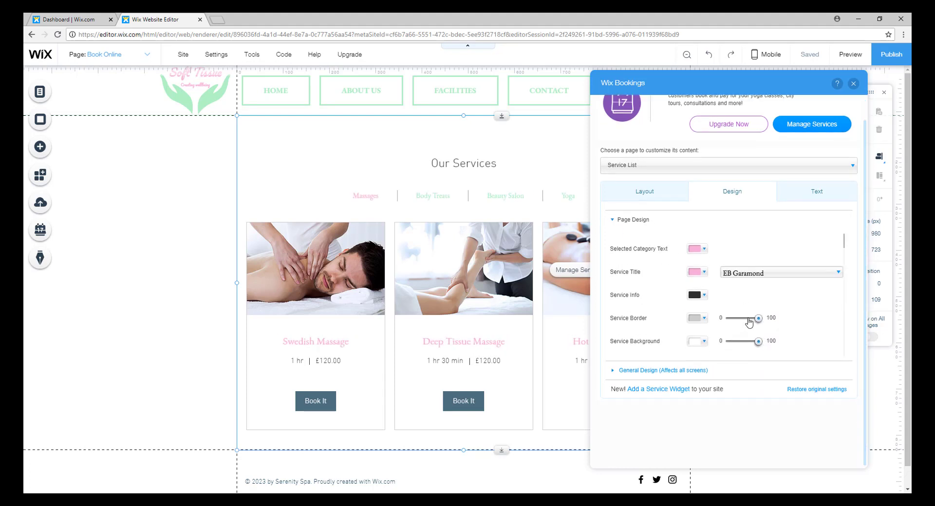
scroll(748, 322, up, 1)
Set the Our Services heading to EB Garamond and update its text colour.
click(816, 215)
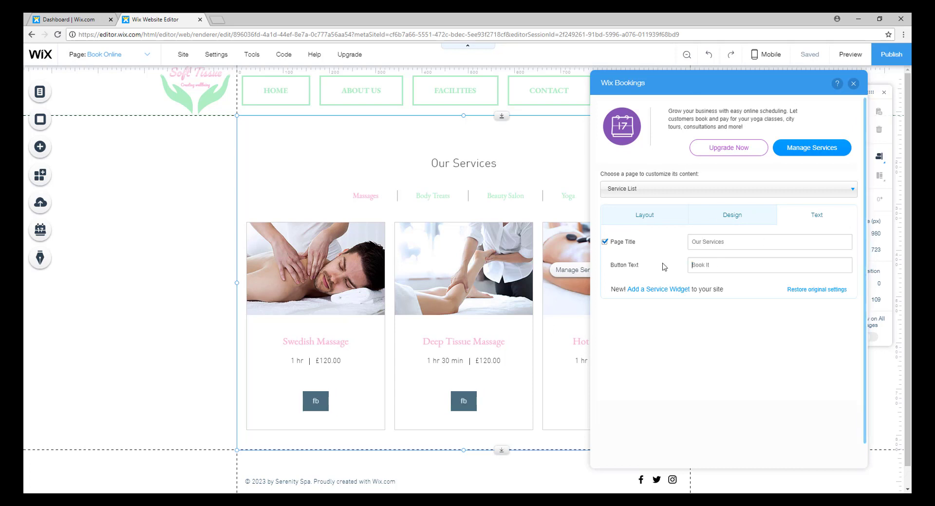
click(711, 215)
click(628, 243)
click(697, 266)
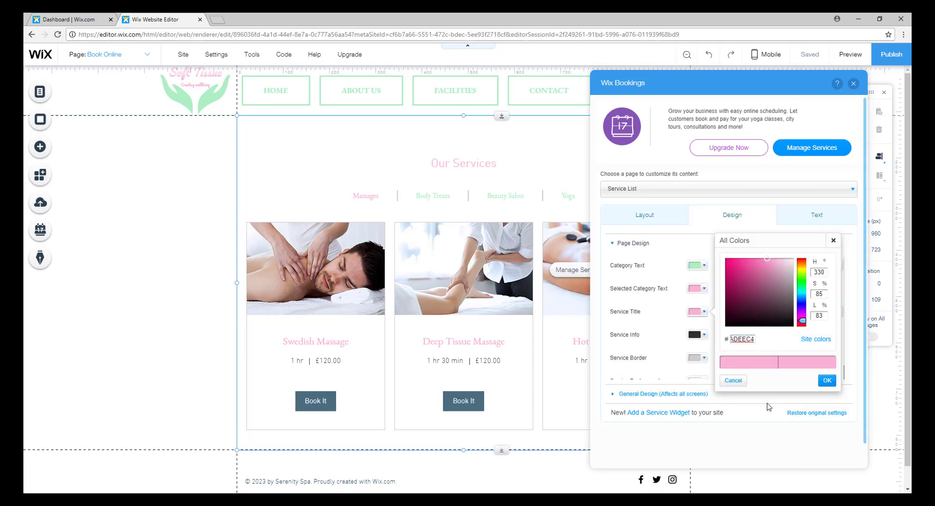
click(826, 380)
click(662, 394)
click(786, 285)
click(734, 357)
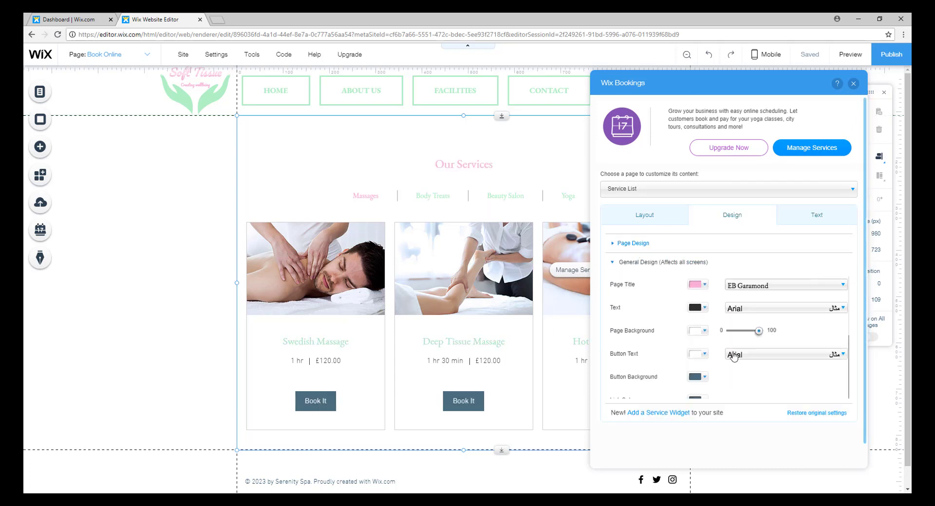
scroll(730, 341, down, 3)
scroll(730, 341, up, 3)
Make the Book It button background pink and close the booking settings.
click(698, 376)
click(722, 408)
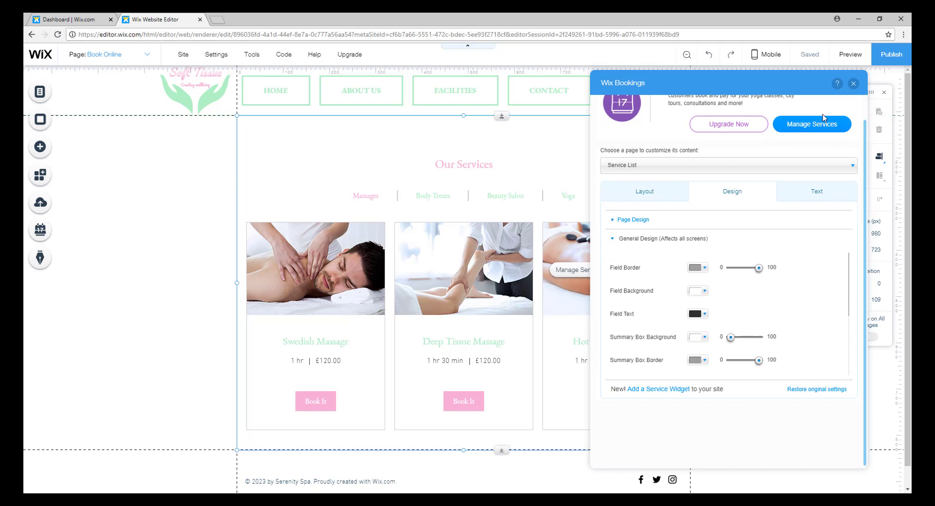
click(853, 84)
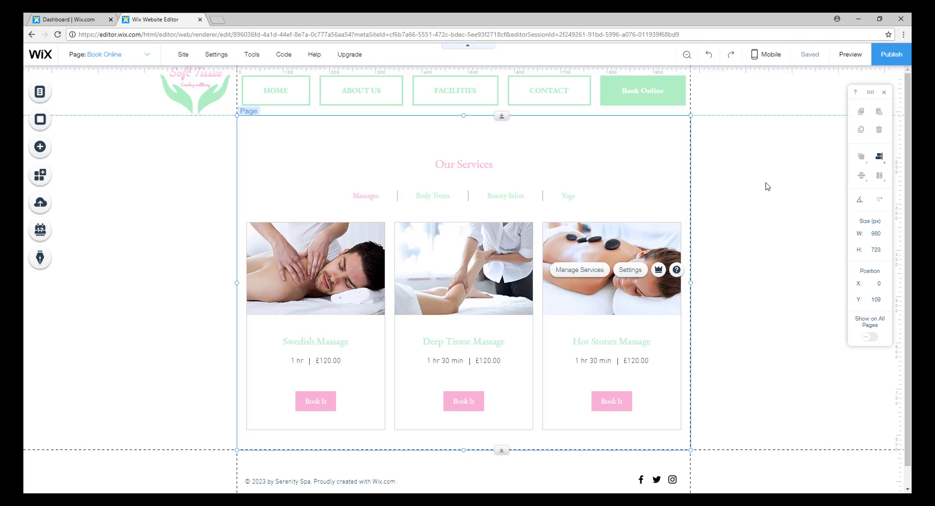
Preview the site and browse the Body Treats, Beauty Salon, Yoga and Massages tabs.
click(842, 58)
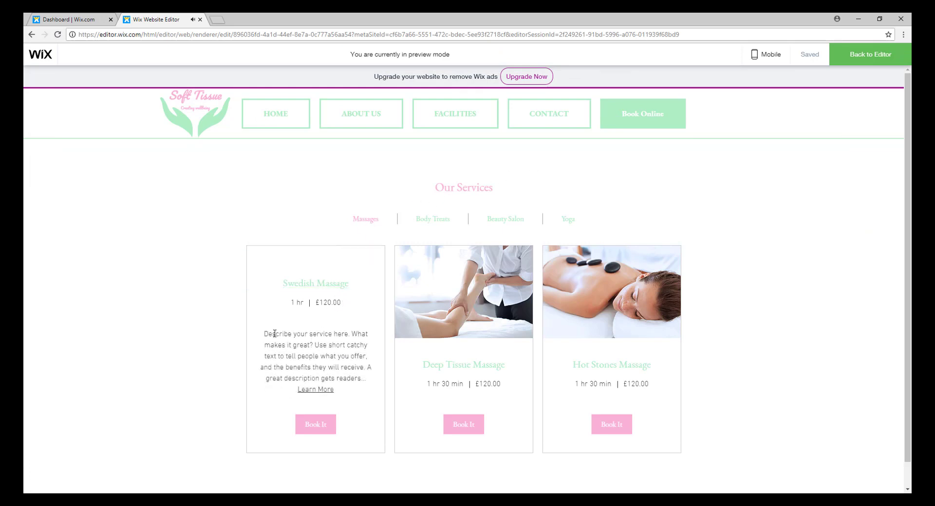
mouse_move(264, 334)
mouse_down()
mouse_move(289, 336)
mouse_move(364, 375)
mouse_up()
click(354, 358)
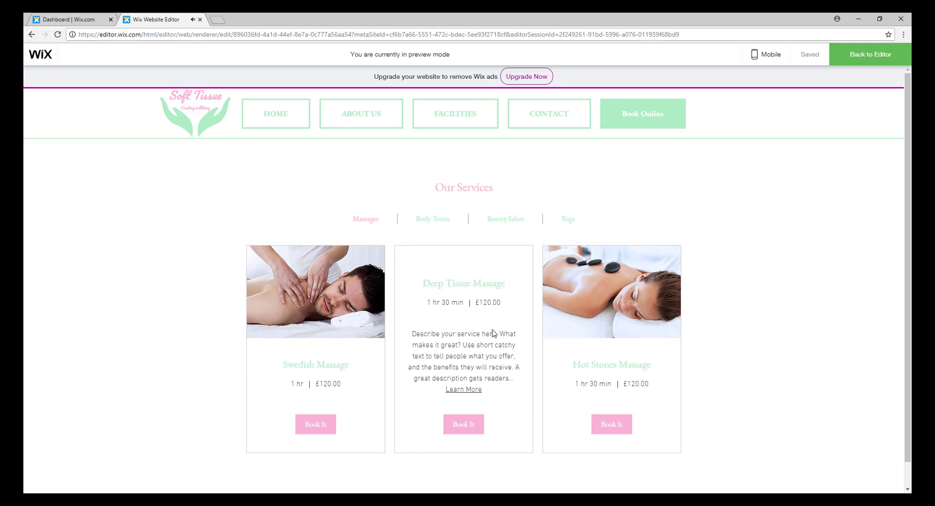
mouse_move(612, 314)
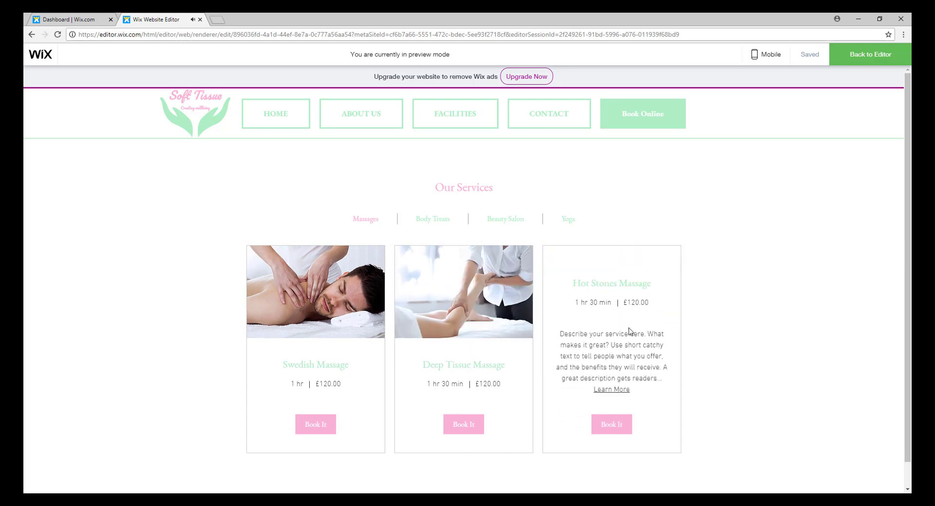
click(438, 224)
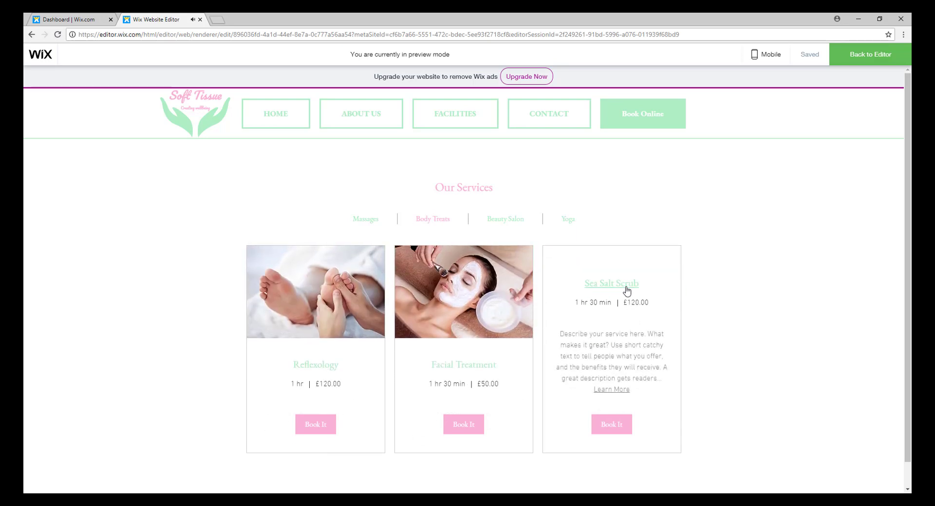
click(515, 221)
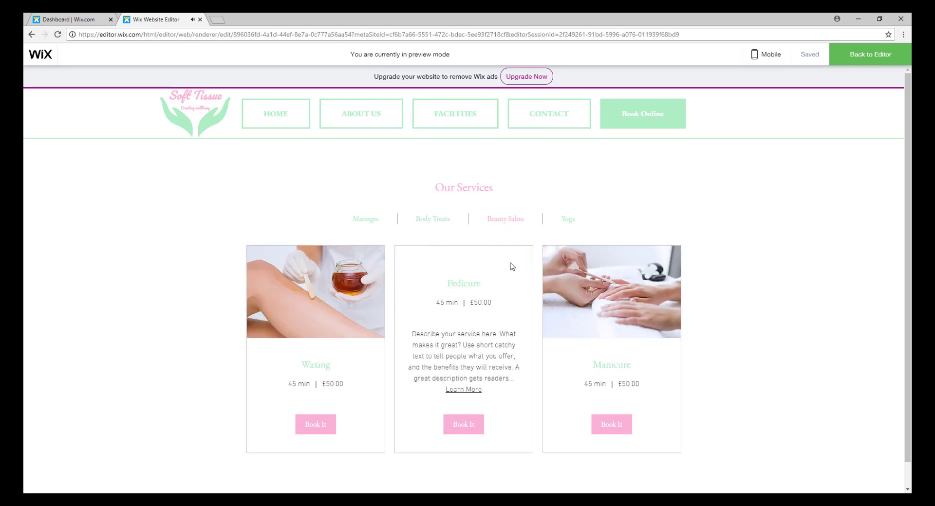
click(577, 223)
mouse_move(316, 349)
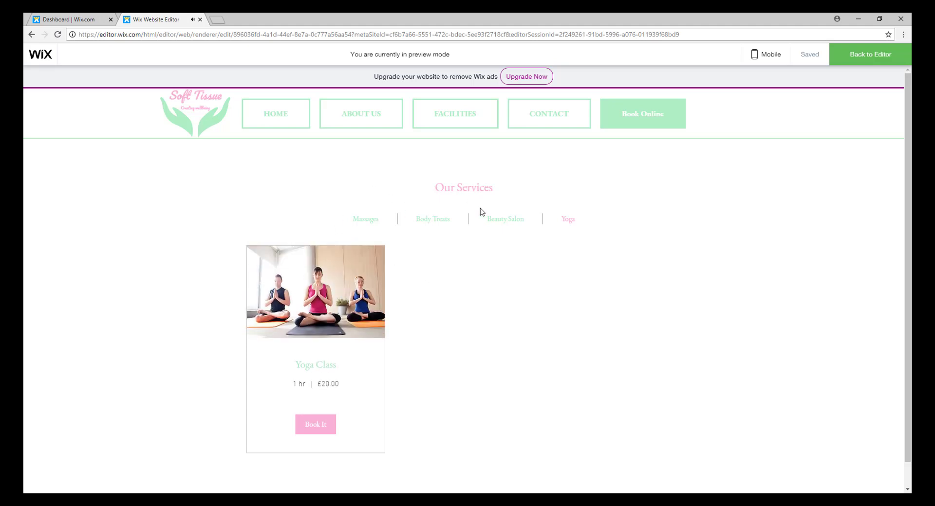
click(373, 222)
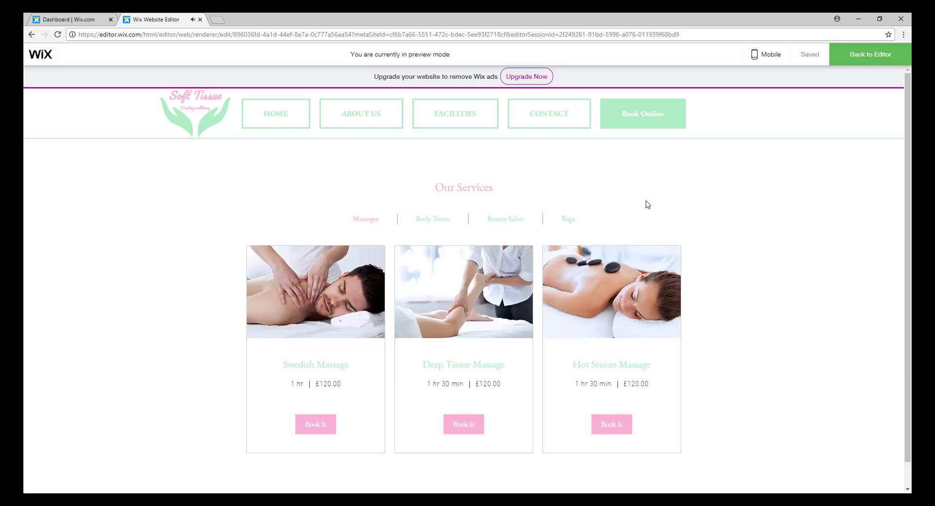